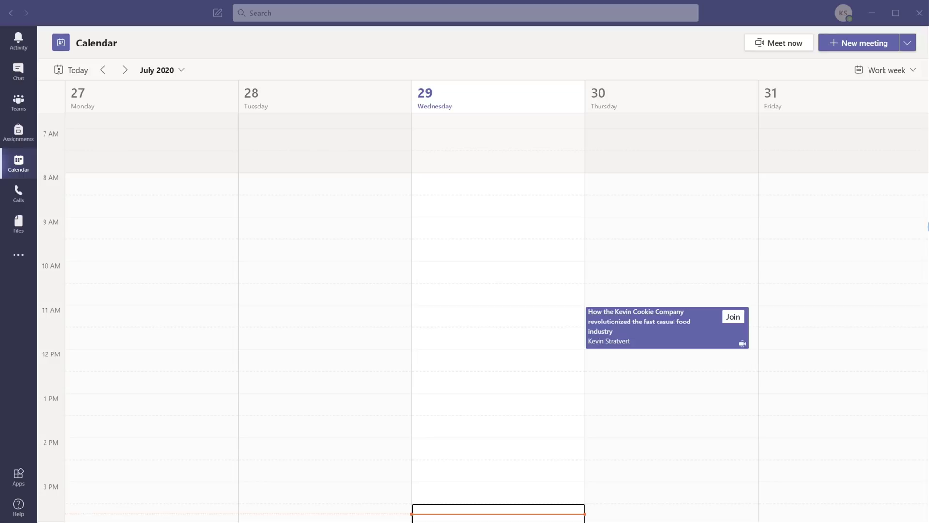
Bring the Teams window into focus on the Calendar for the week of July 27–31, 2020
left_click(791, 19)
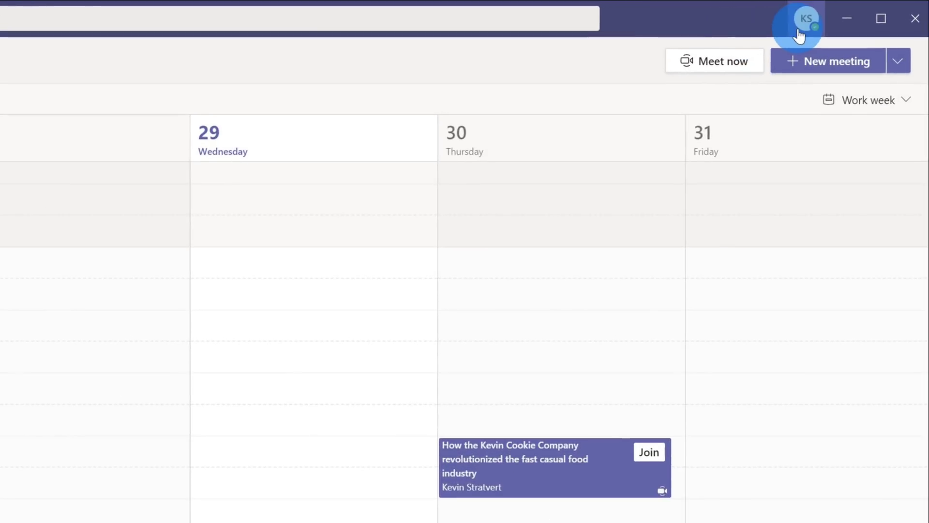
Turn on 'new meeting experience' in the General settings from the profile menu, then close Settings
left_click(803, 22)
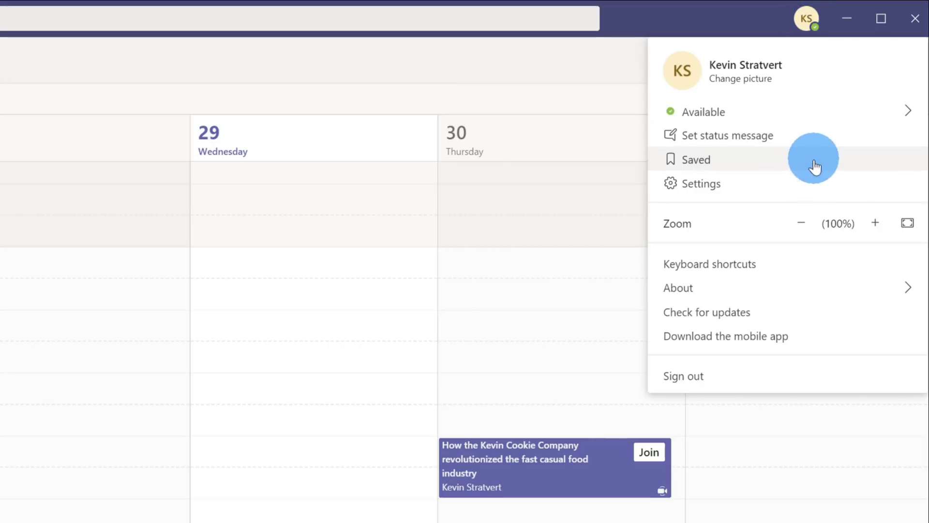
left_click(819, 185)
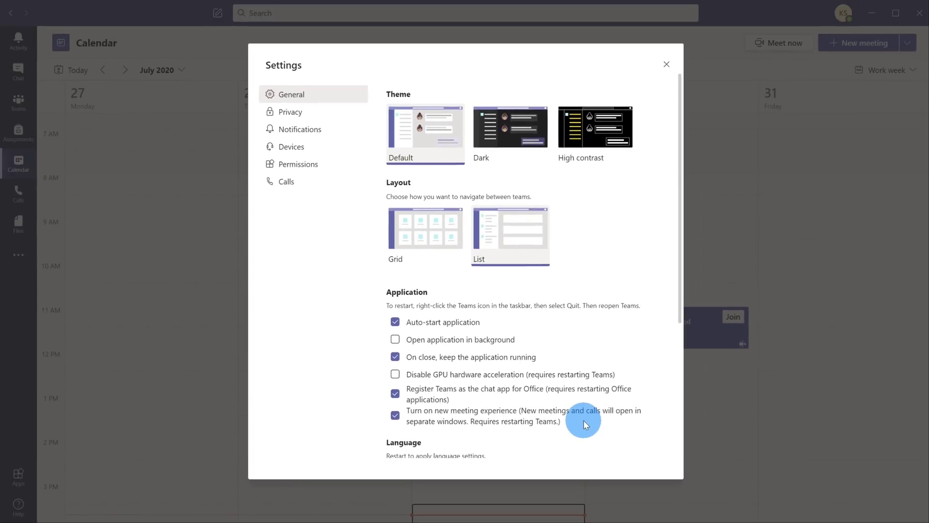
left_click(666, 64)
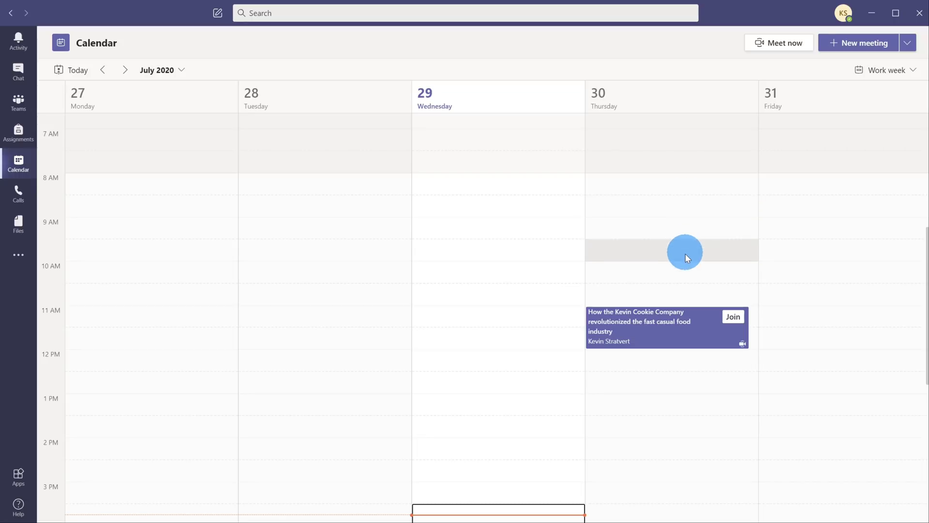
Open Thursday's fast casual food meeting details and start joining it
left_click(682, 329)
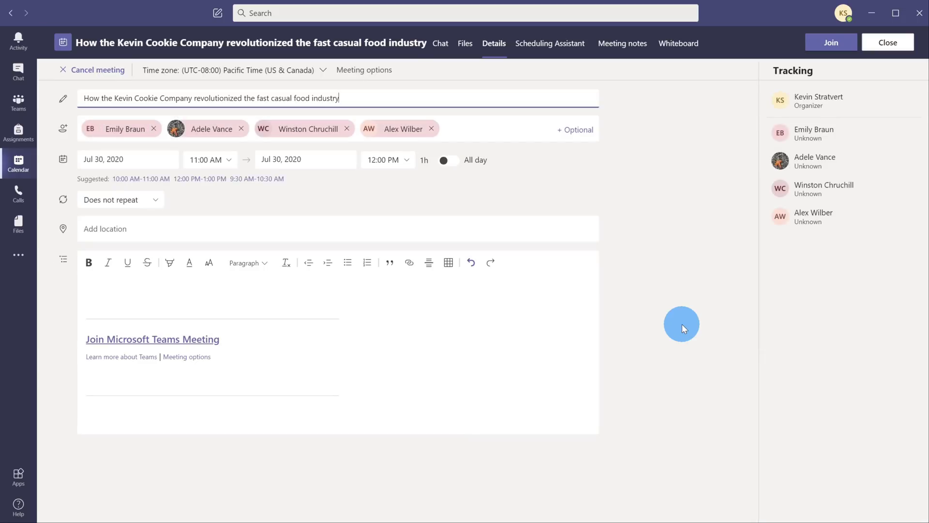
left_click(841, 43)
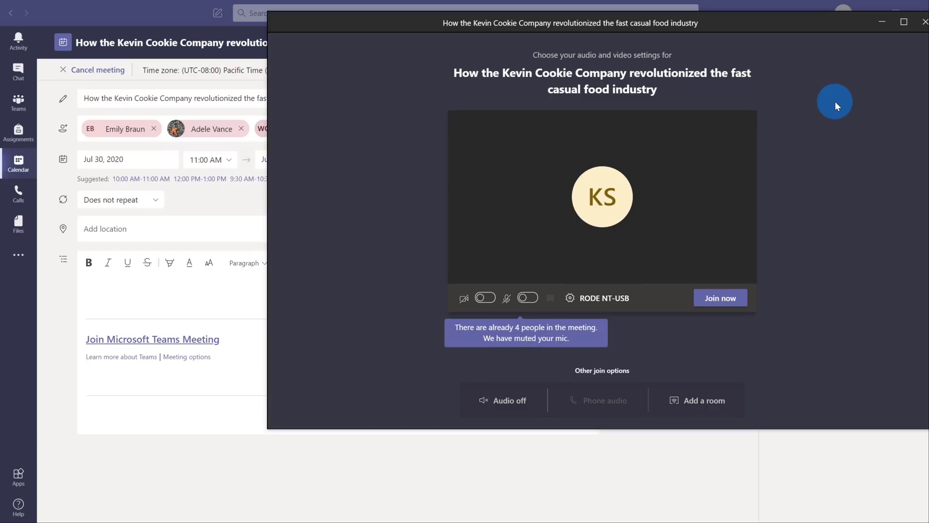
Move the pre-join window down and left into its own position and continue setting up the meeting
left_click_drag(823, 20, 810, 99)
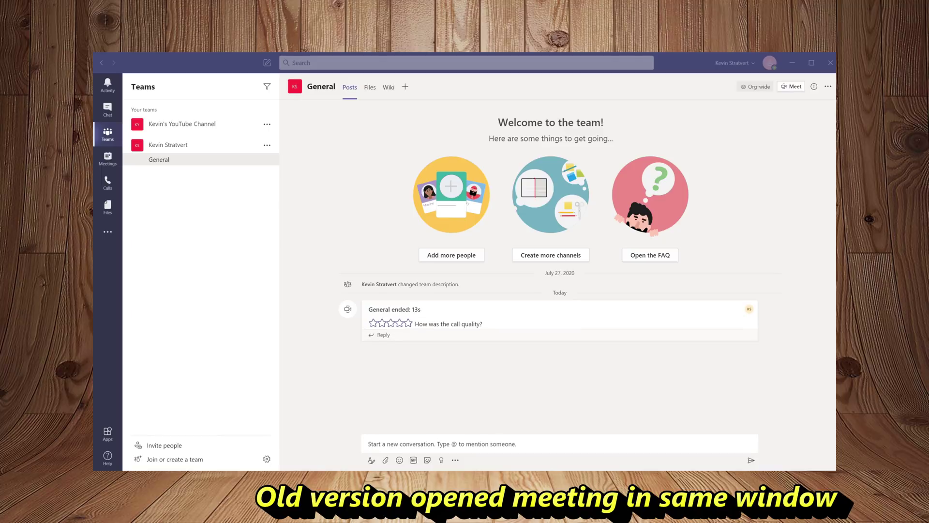
left_click(793, 89)
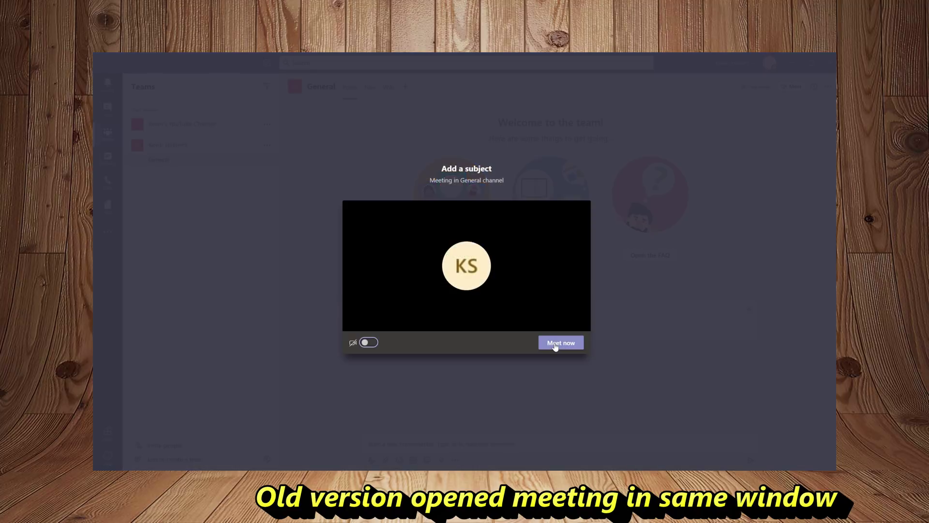
left_click(556, 344)
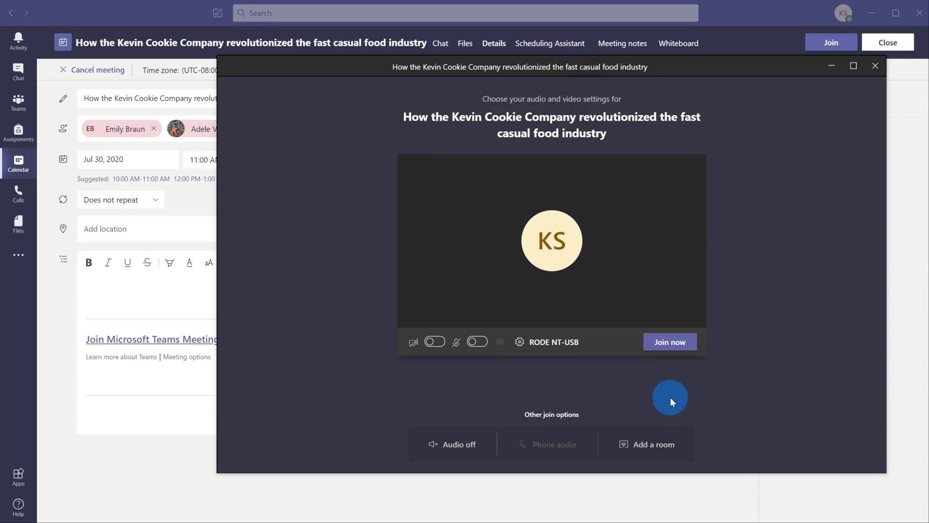
Join the meeting, visit Chat and the team's General channel, then bring the meeting window back
left_click(665, 342)
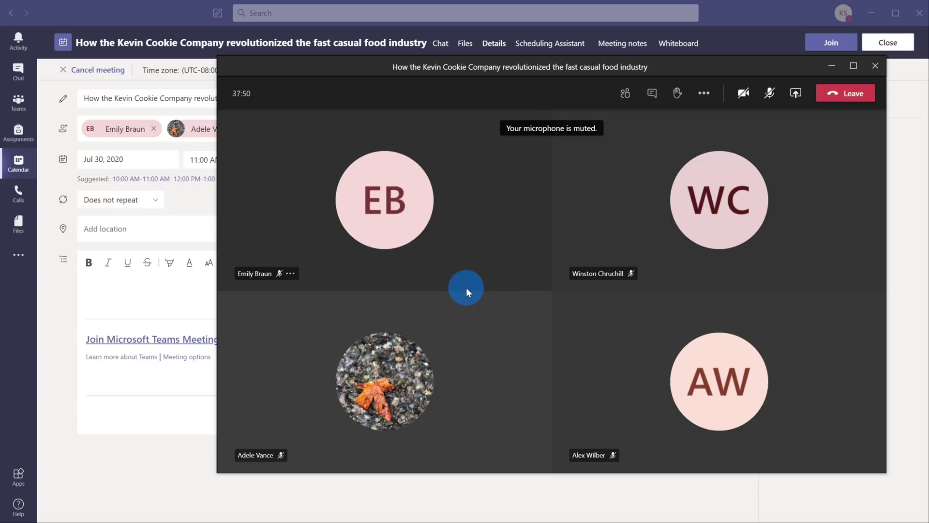
left_click(19, 73)
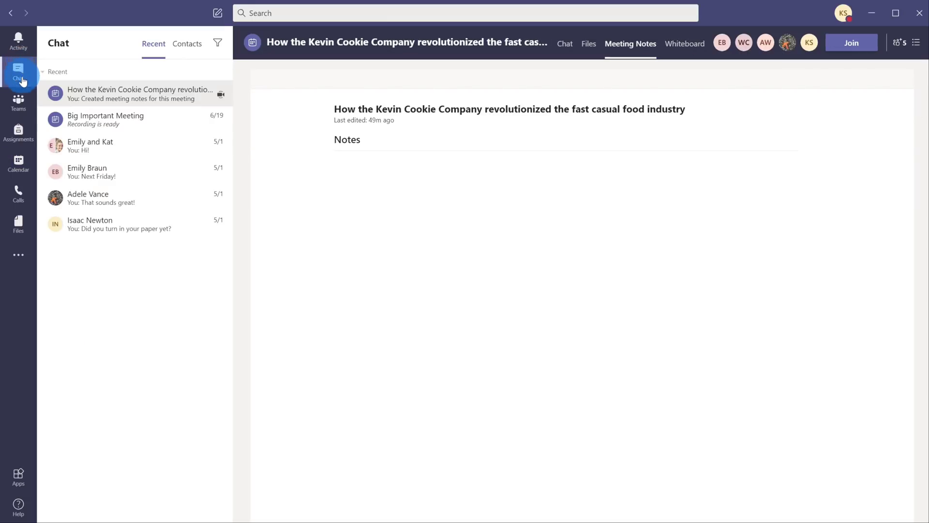
left_click(19, 101)
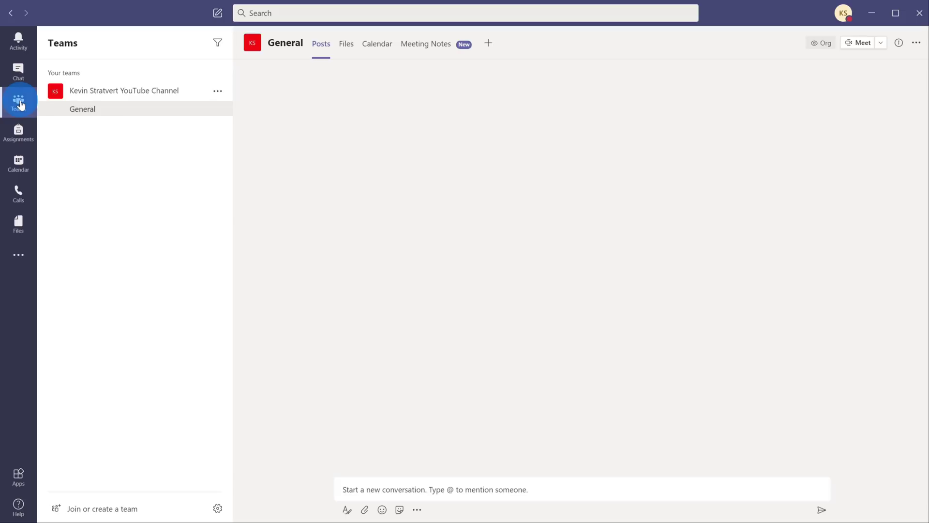
left_click(26, 135)
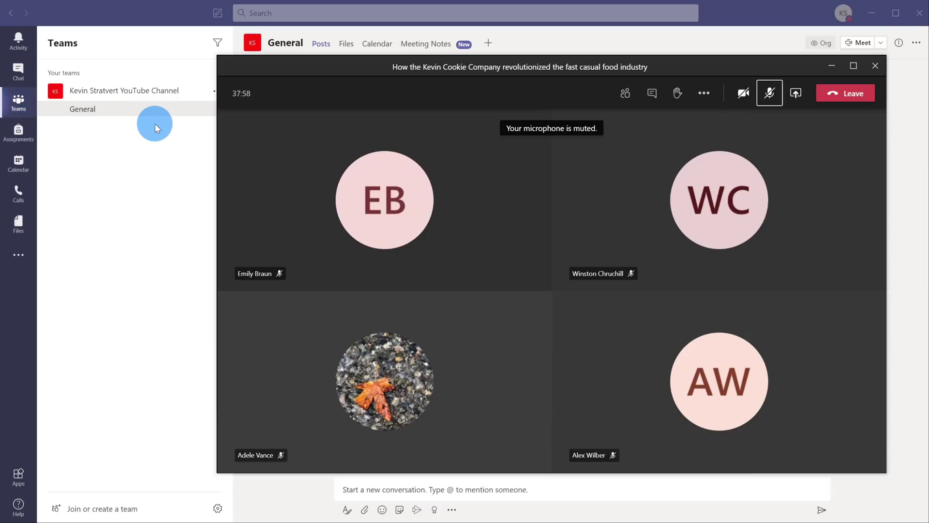
left_click(497, 111)
mouse_move(836, 143)
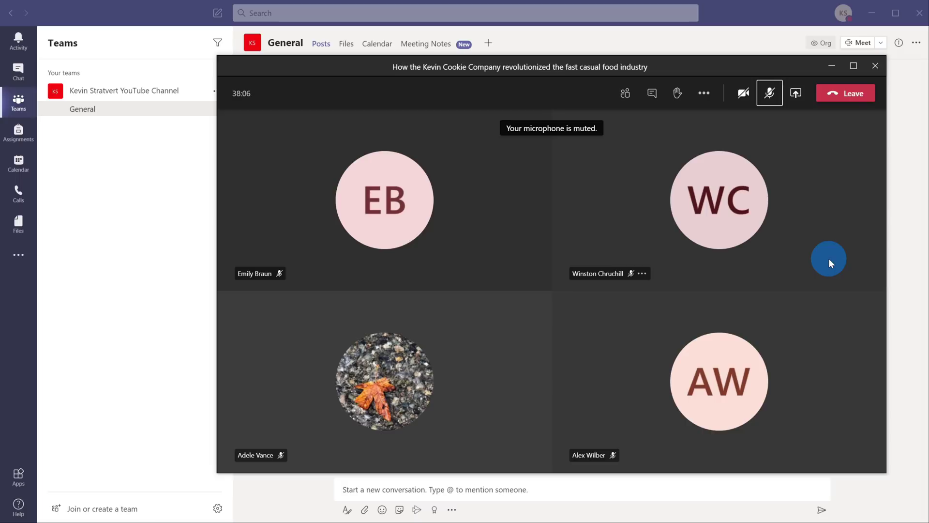
left_click(717, 187)
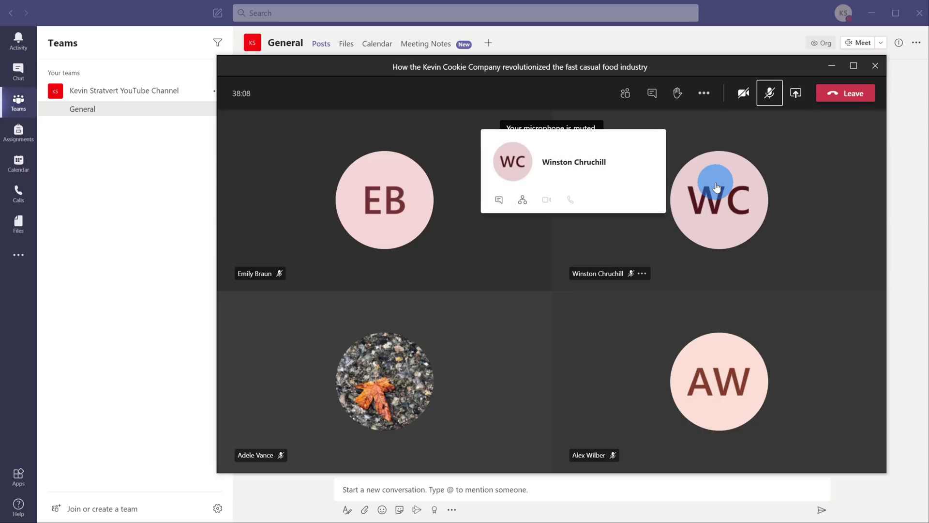
left_click(684, 316)
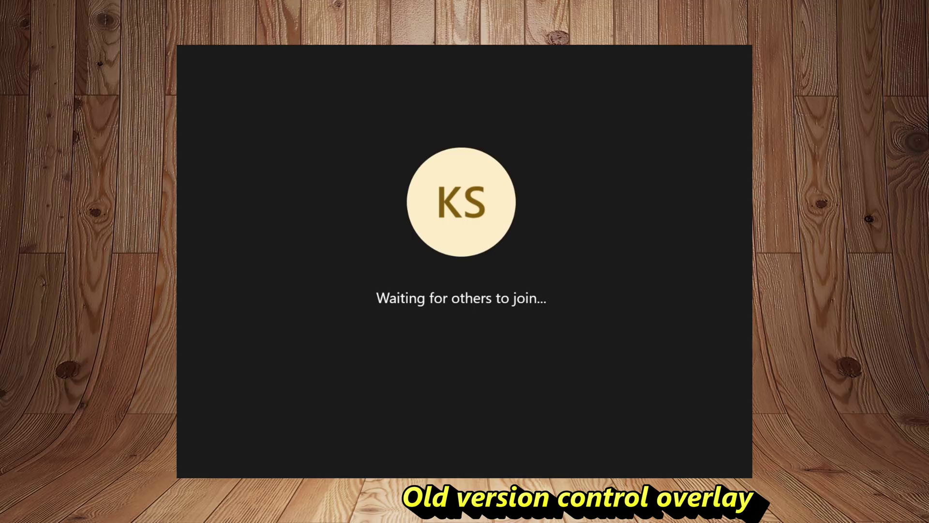
left_click(475, 233)
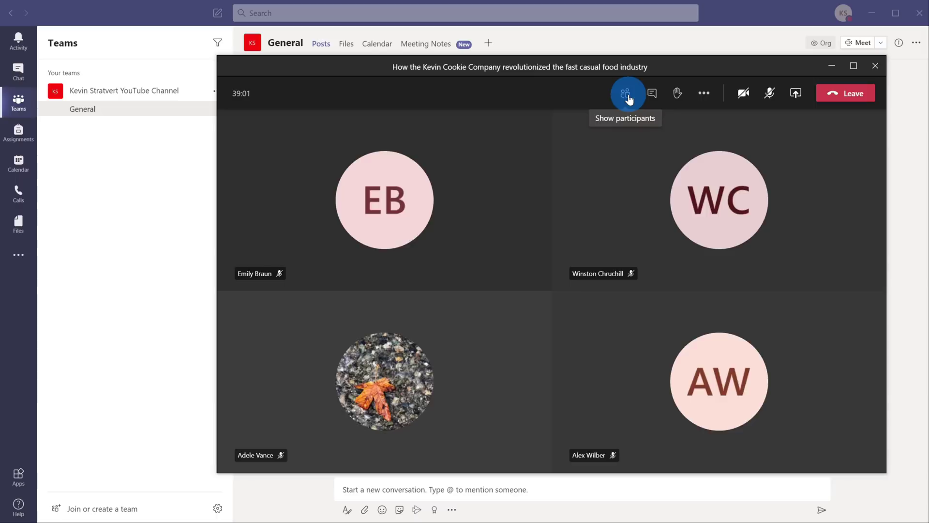
left_click(629, 100)
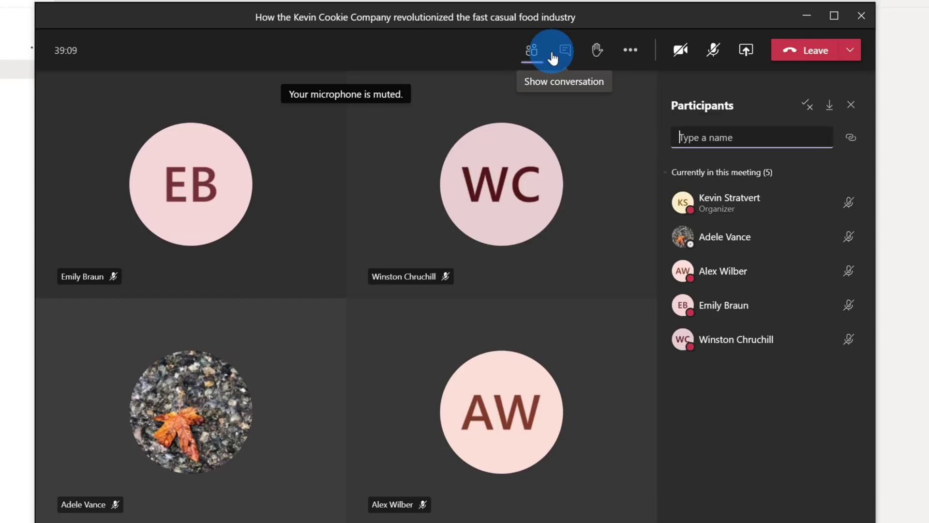
Turn on your own camera in the meeting
left_click(676, 57)
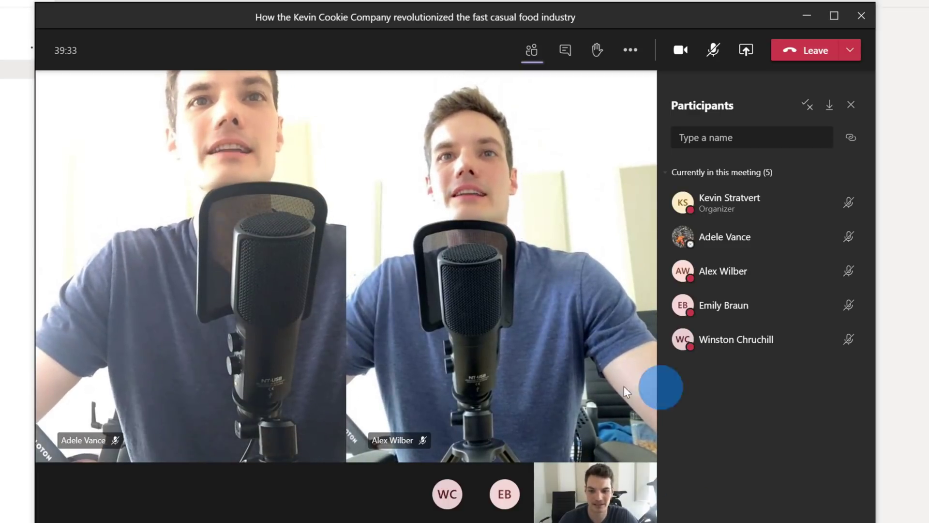
Switch the meeting view to Together mode from the More actions menu
mouse_move(82, 442)
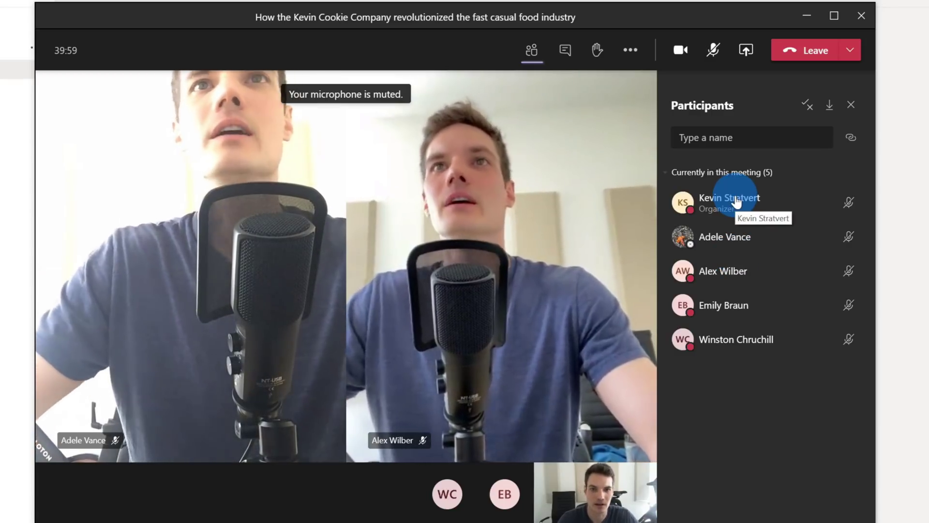
left_click(635, 50)
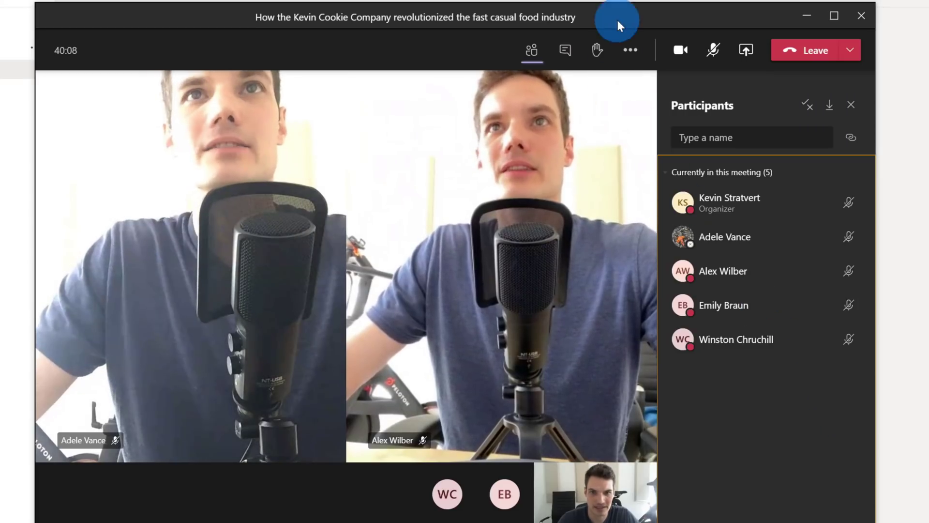
left_click(634, 50)
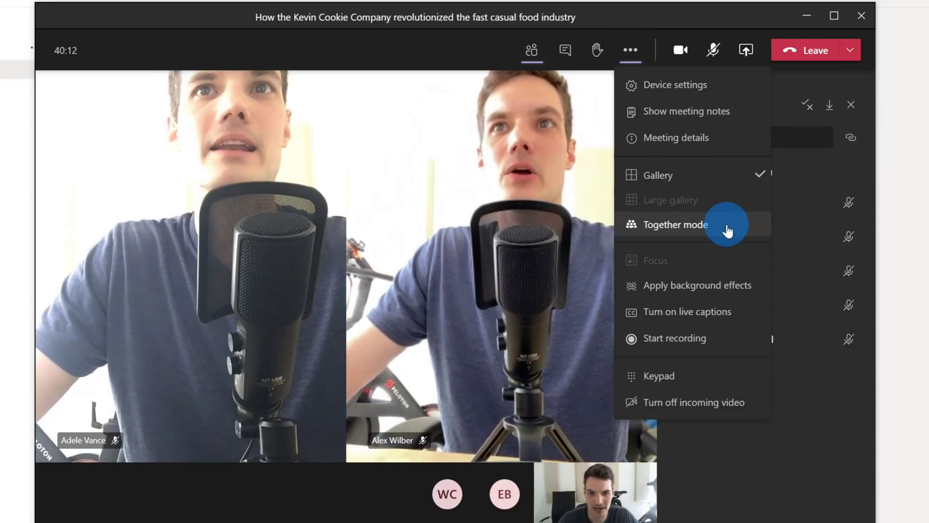
left_click(678, 224)
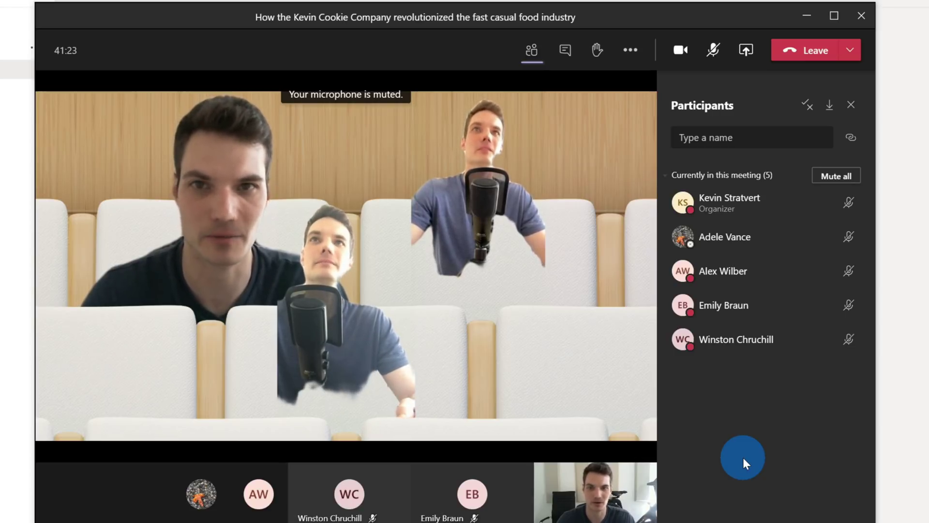
Leave Together mode for the Gallery view through More actions
left_click(630, 50)
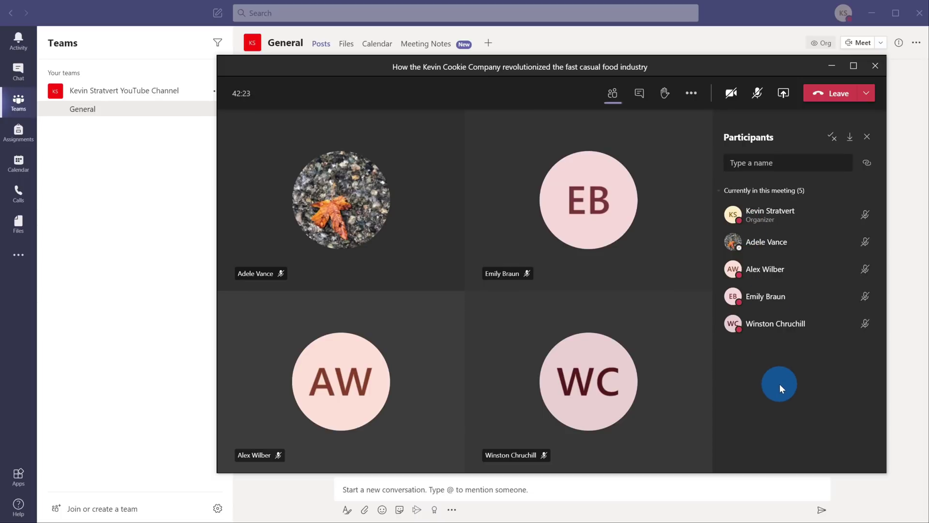
left_click(691, 93)
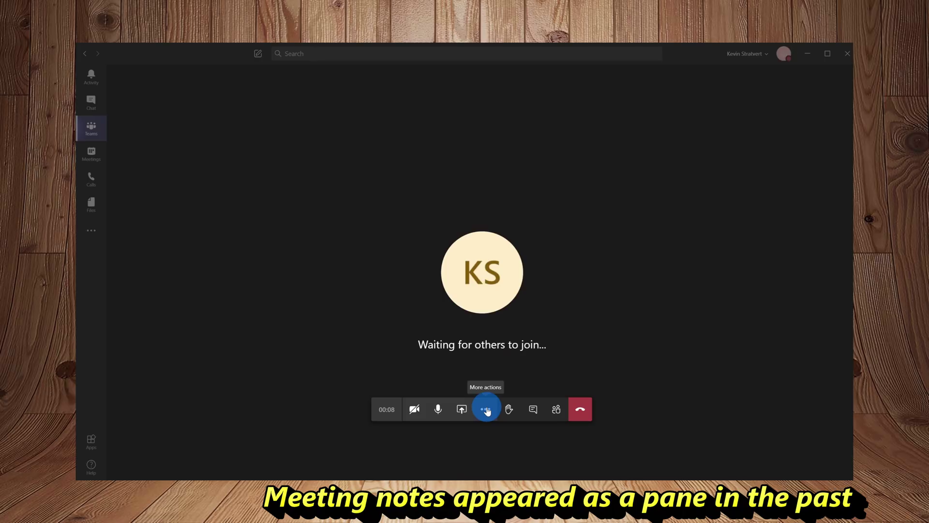
Open the meeting's Meeting Notes tab, showing an empty Notes section
left_click(486, 409)
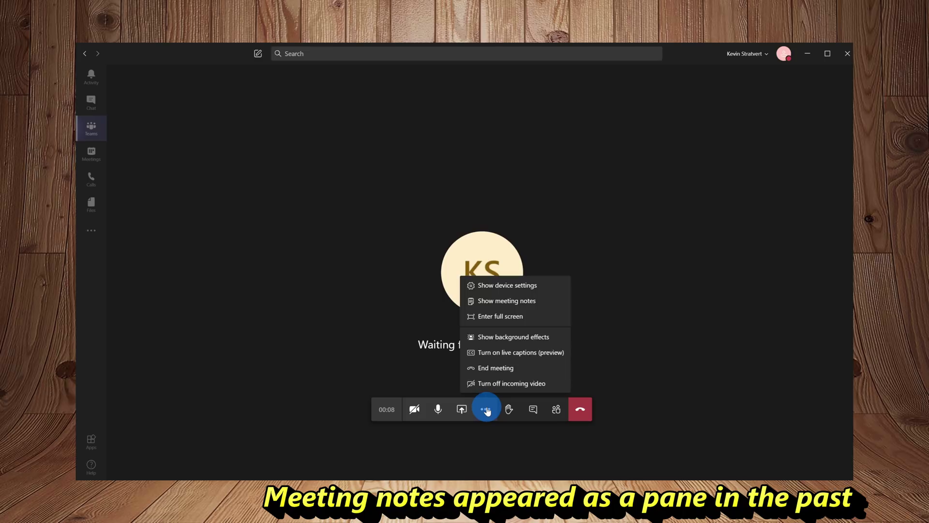
left_click(519, 302)
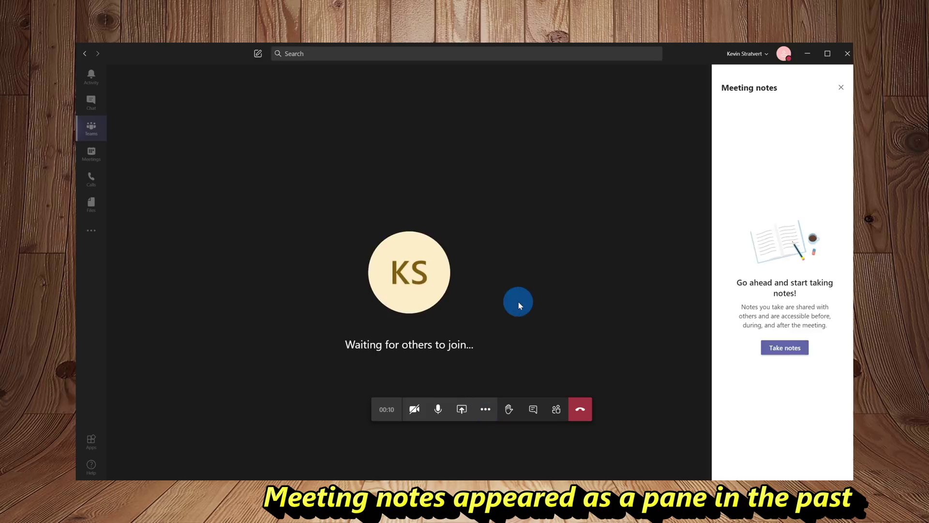
left_click(767, 339)
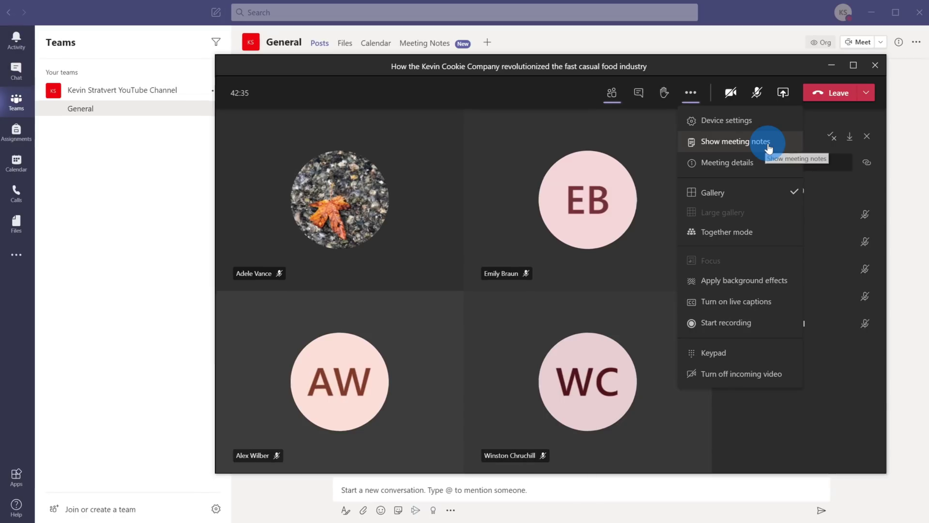
left_click(768, 143)
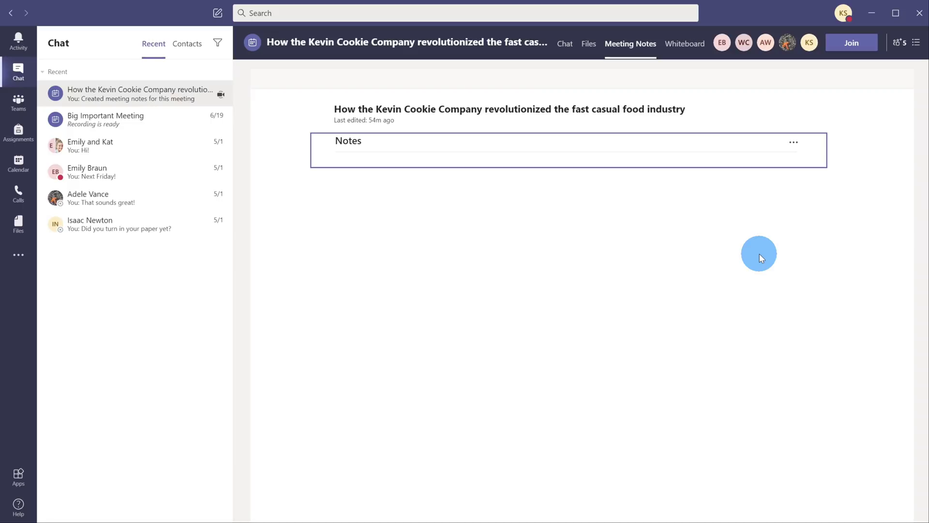
Return to the call window and share the Title Lorem Ipsum.pptx presentation
key("alt+Tab")
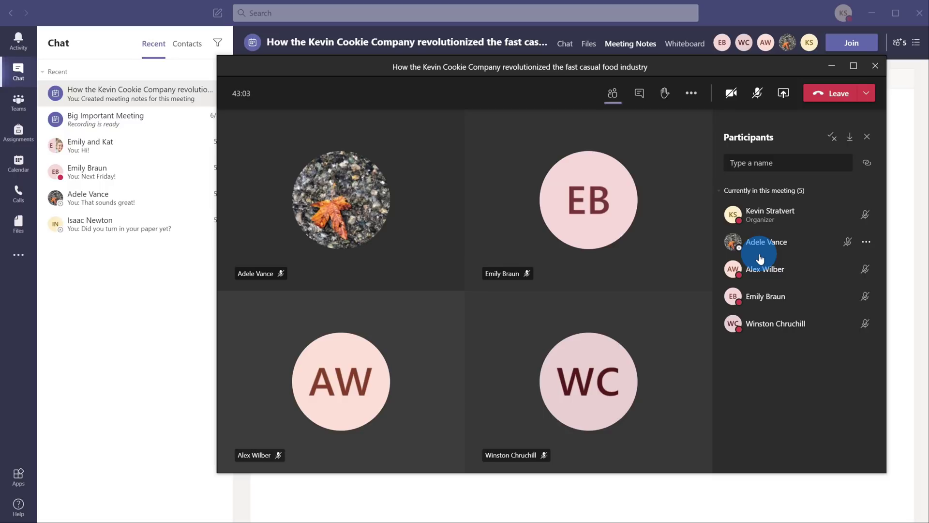
left_click(783, 406)
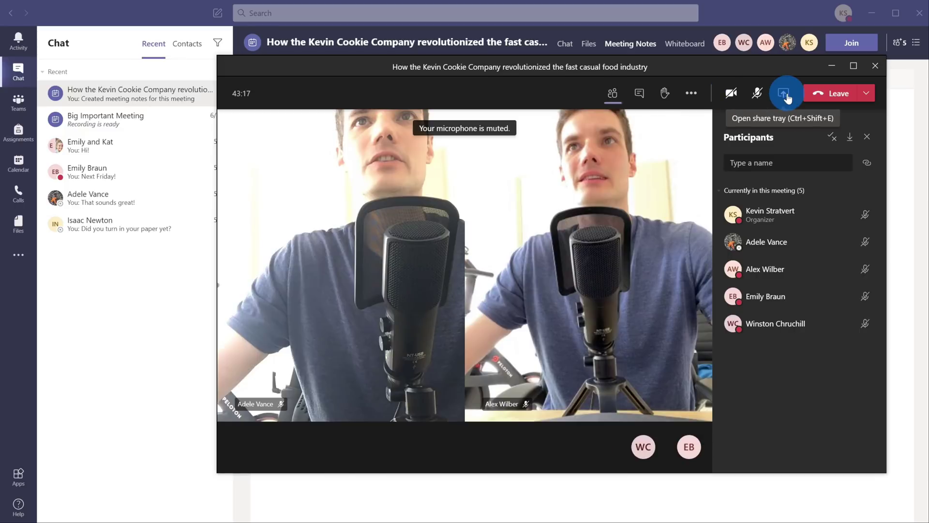
left_click(786, 95)
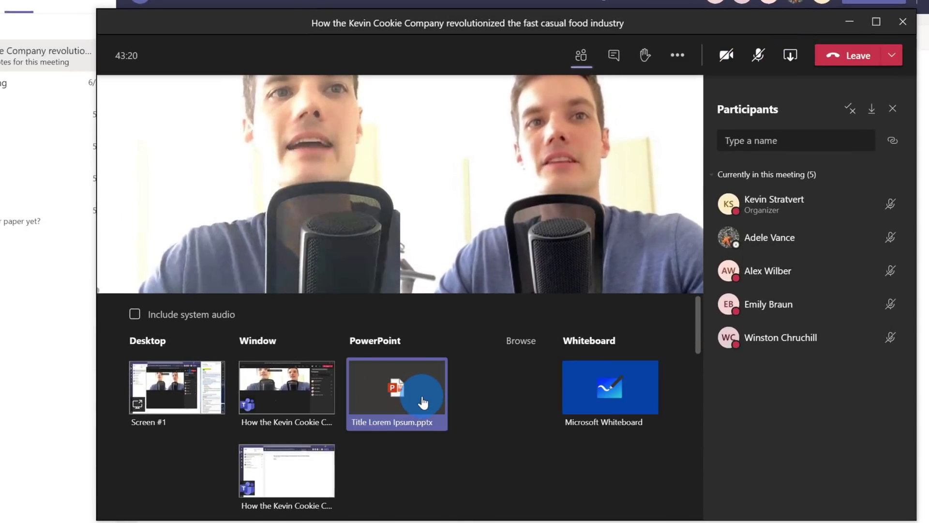
left_click(421, 388)
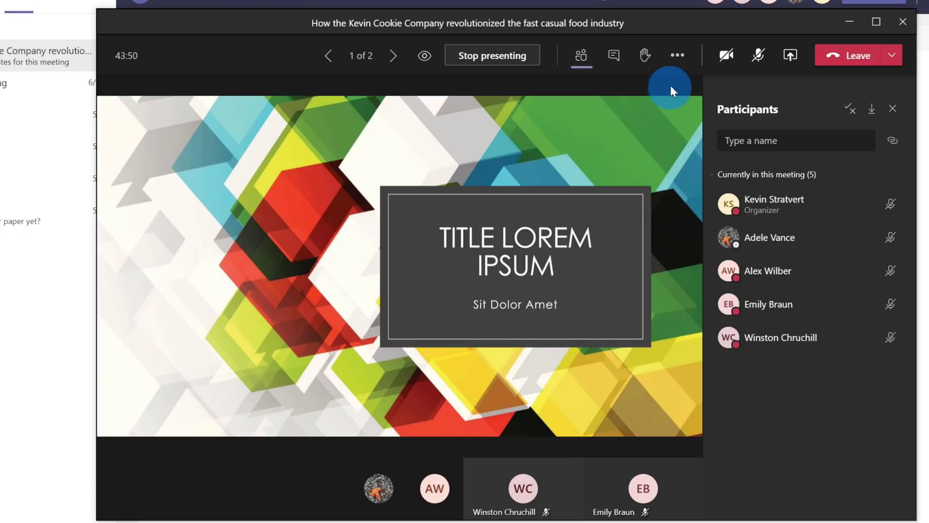
Bring up the meeting options menu with recording, live captions and view choices
left_click(677, 68)
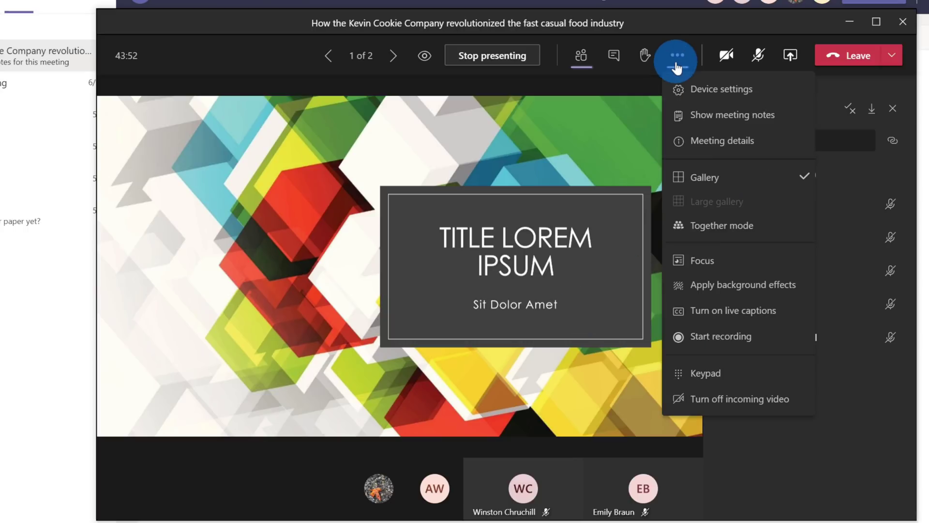
left_click(716, 262)
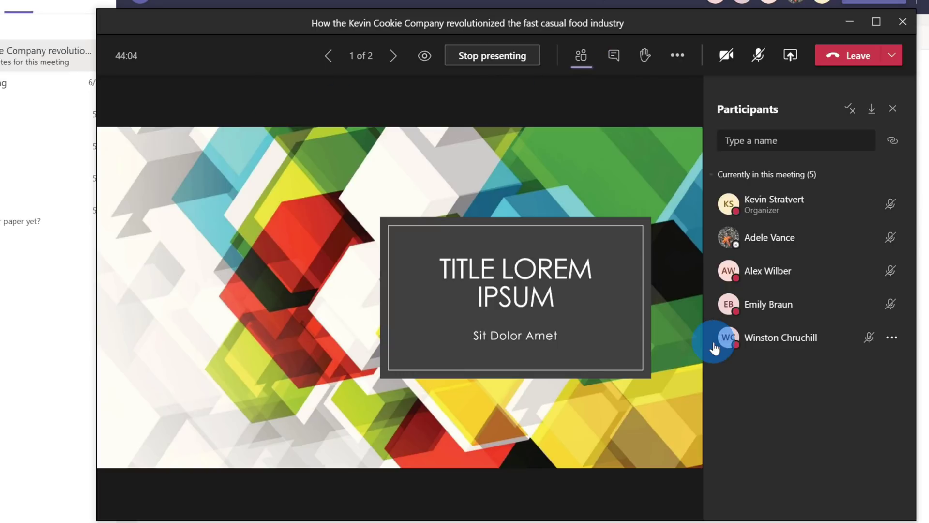
mouse_move(715, 347)
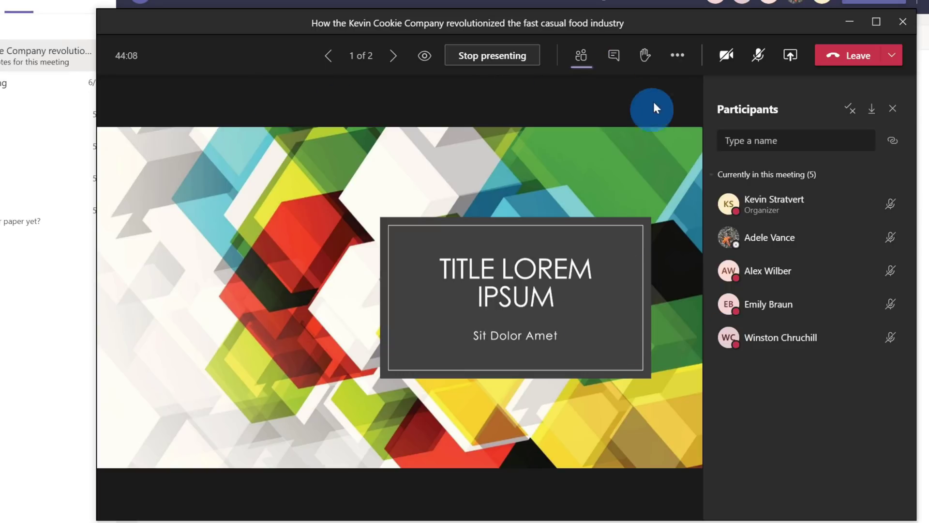
left_click(676, 60)
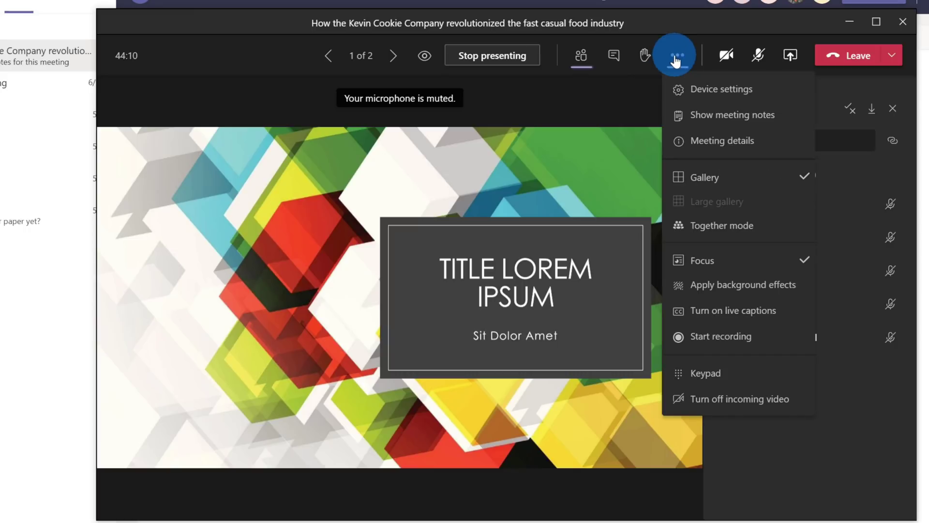
left_click(726, 260)
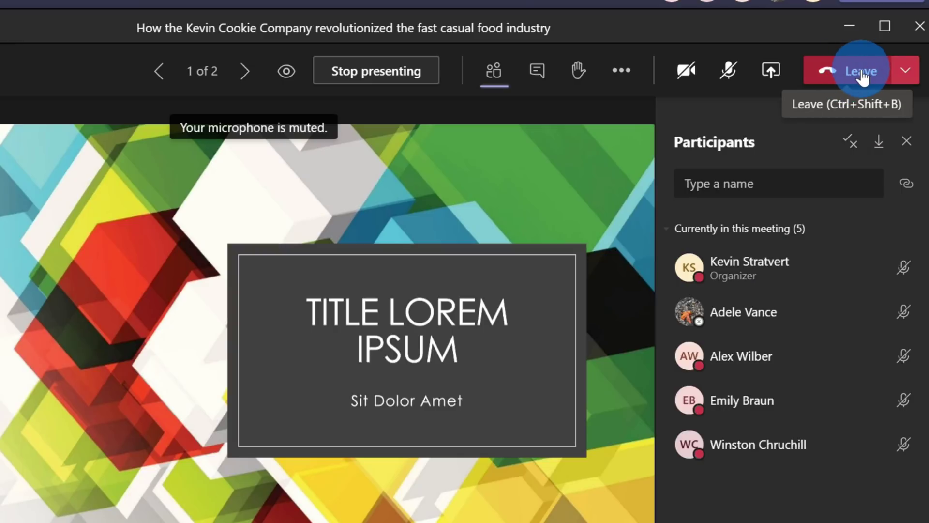
Show the Leave and End meeting choices from the Leave button's dropdown
left_click(908, 73)
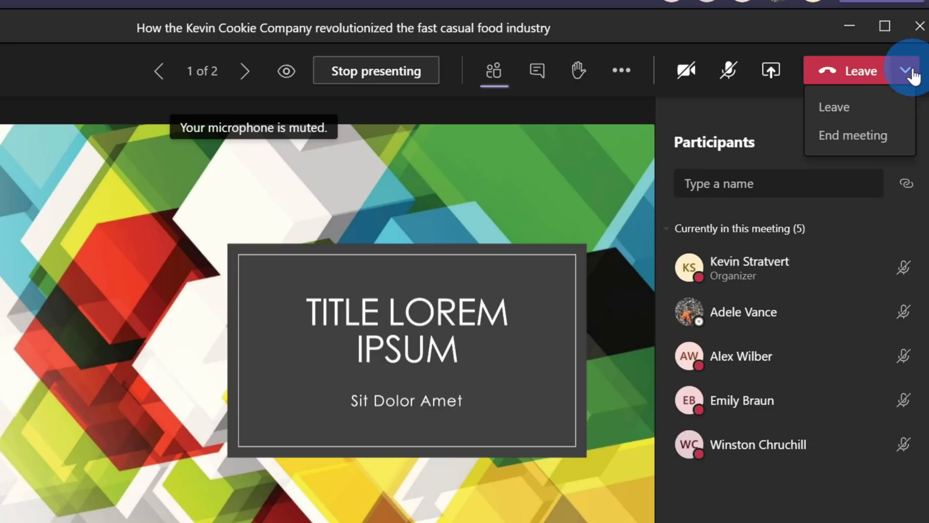